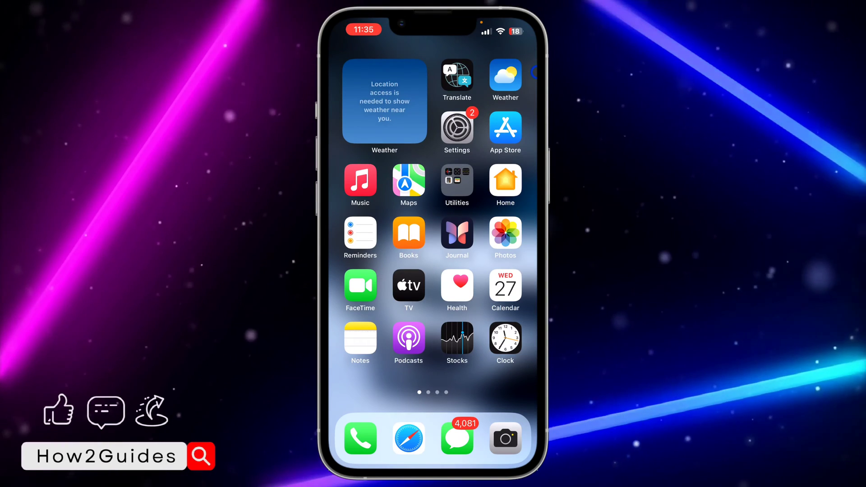
Search Settings for camera options, listing Scan QR Codes and the Camera entry.
left_click(448, 127)
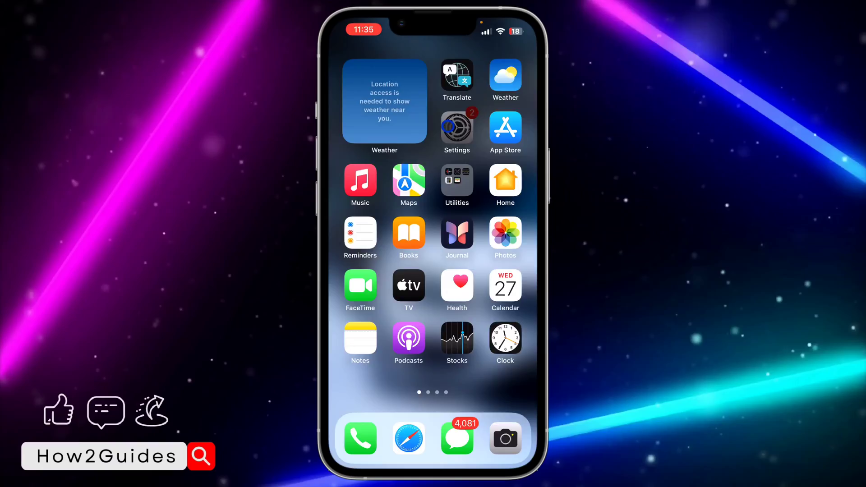
scroll(449, 125, "down", 5)
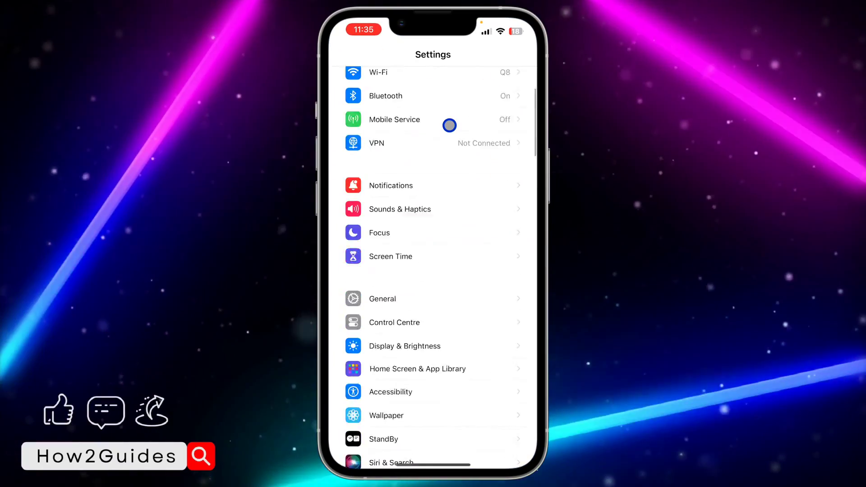
scroll(450, 126, "down", 10)
scroll(449, 124, "down", 5)
scroll(449, 127, "down", 4)
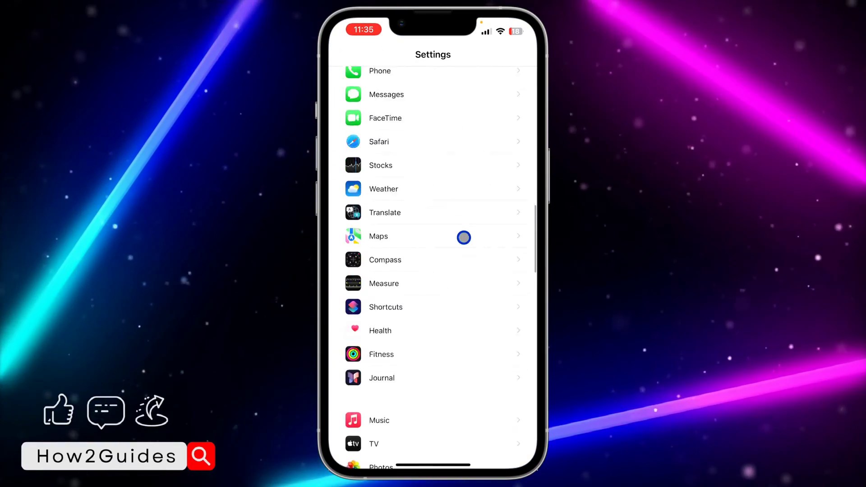
scroll(464, 238, "down", 4)
scroll(464, 242, "down", 1)
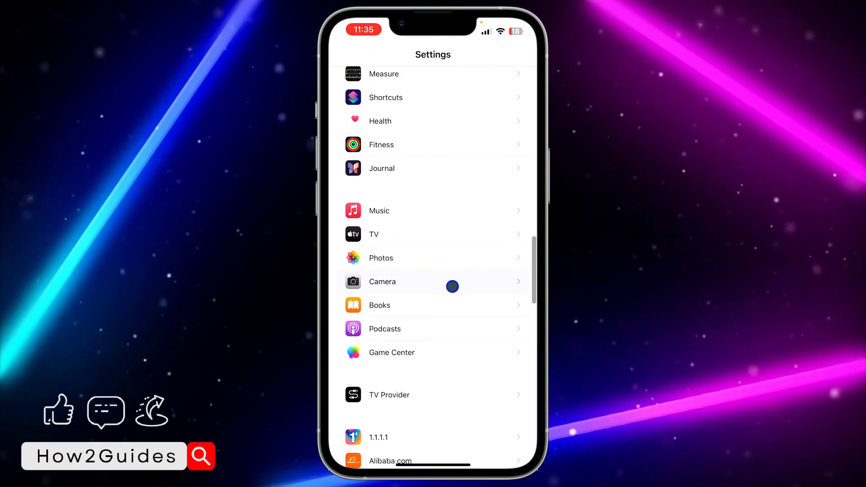
left_click(514, 29)
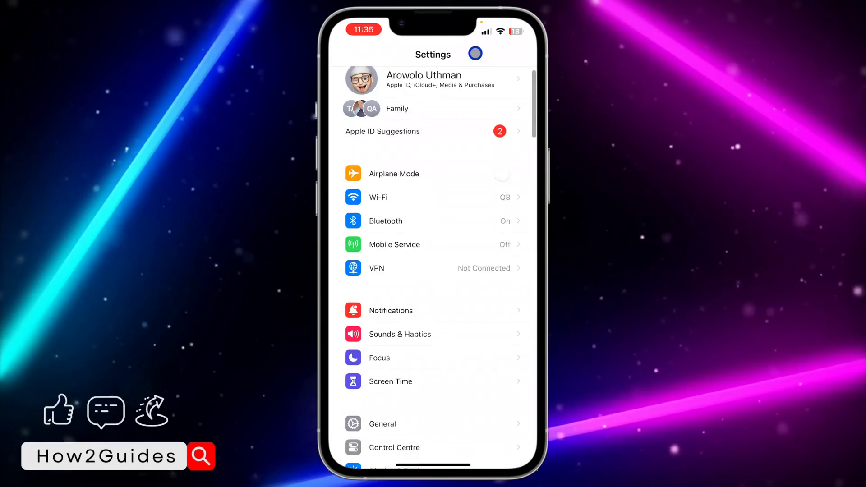
left_click_drag(476, 53, 440, 79)
left_click(424, 101)
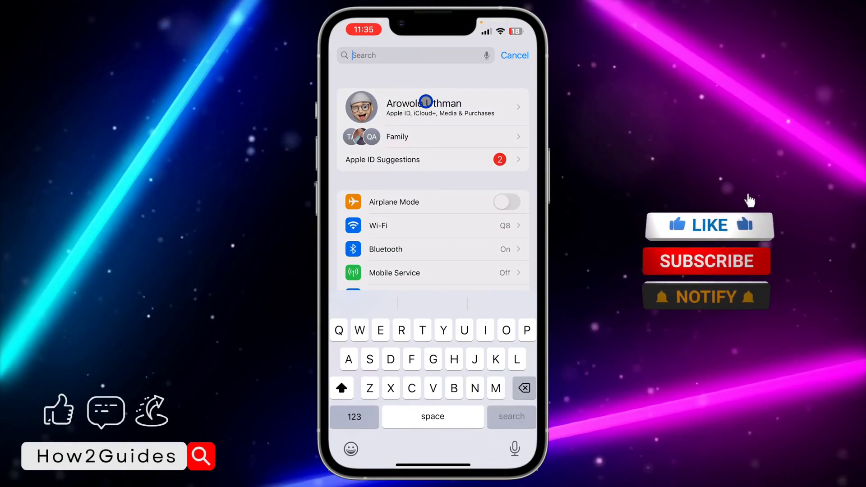
type("Caner")
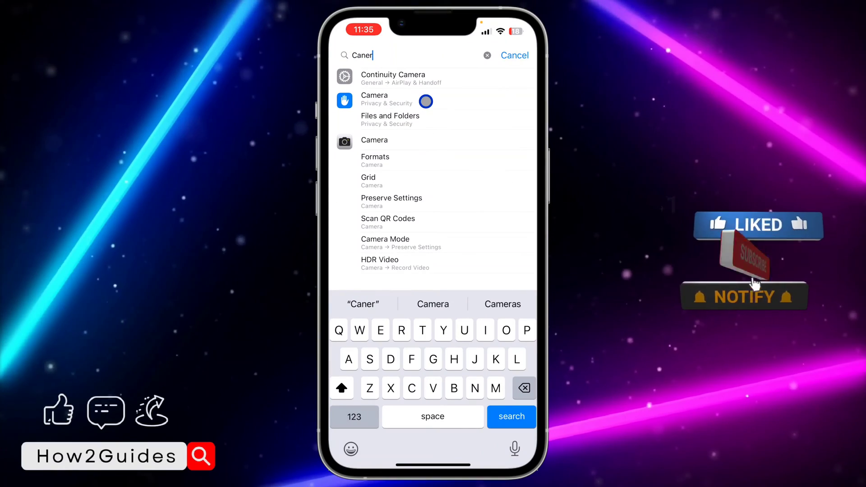
Confirm Scan QR Codes is on in Camera settings and return home.
left_click(402, 141)
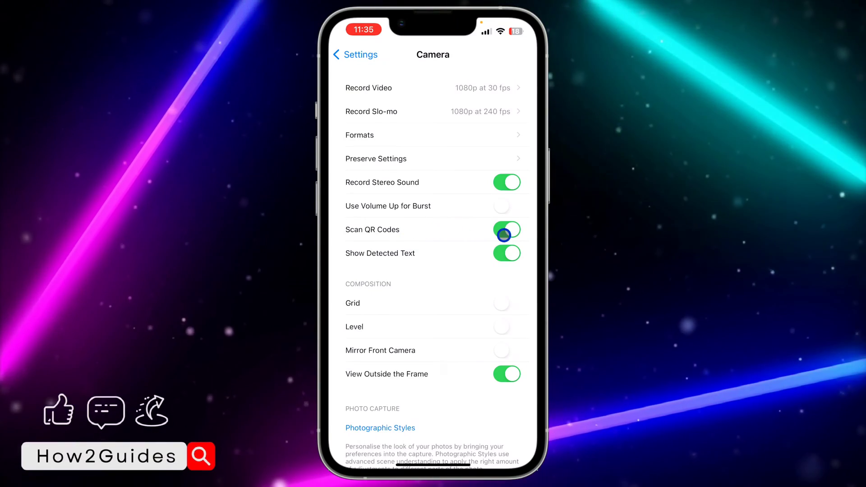
key("super+1")
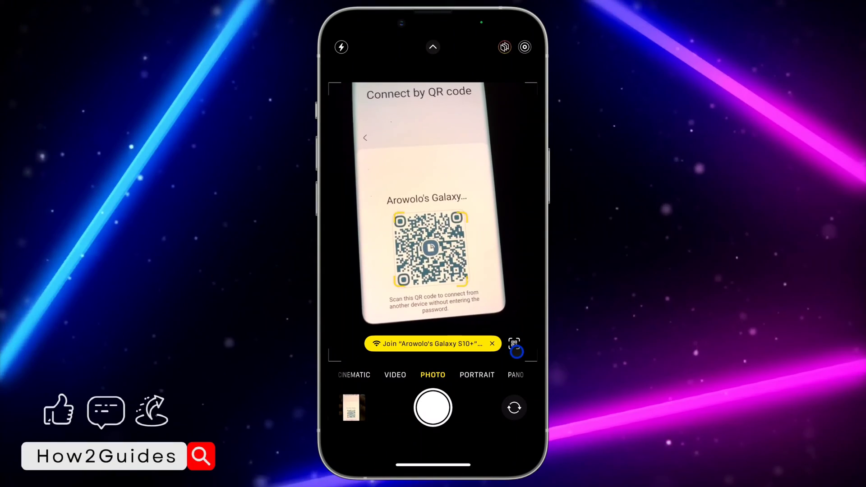
Join the Wi-Fi network detected from the QR code in the Camera viewfinder.
left_click(432, 343)
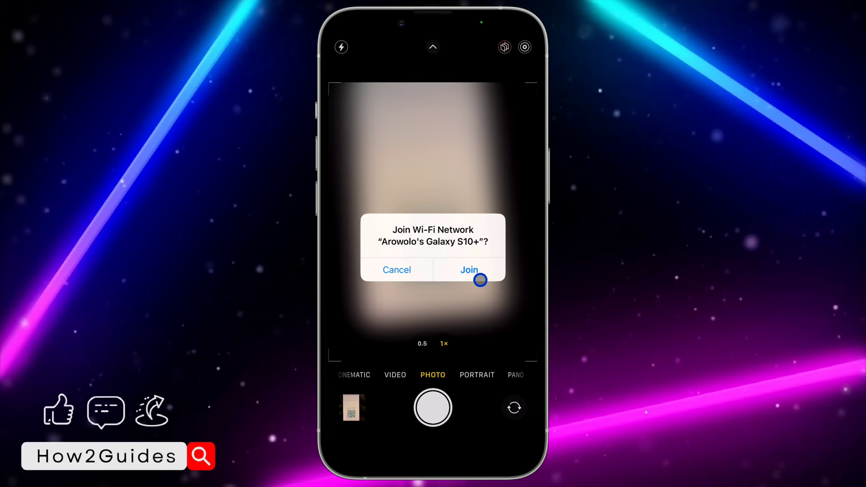
left_click(478, 274)
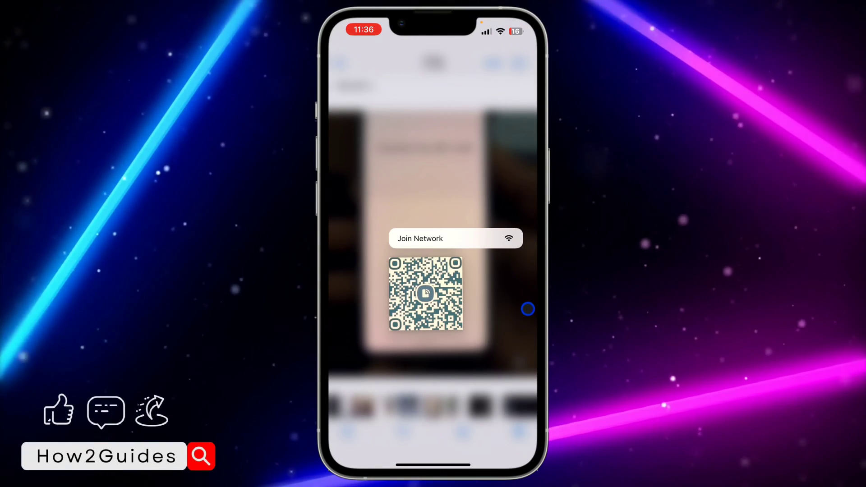
Join the Wi-Fi network from the QR code in the saved photo.
left_click(433, 238)
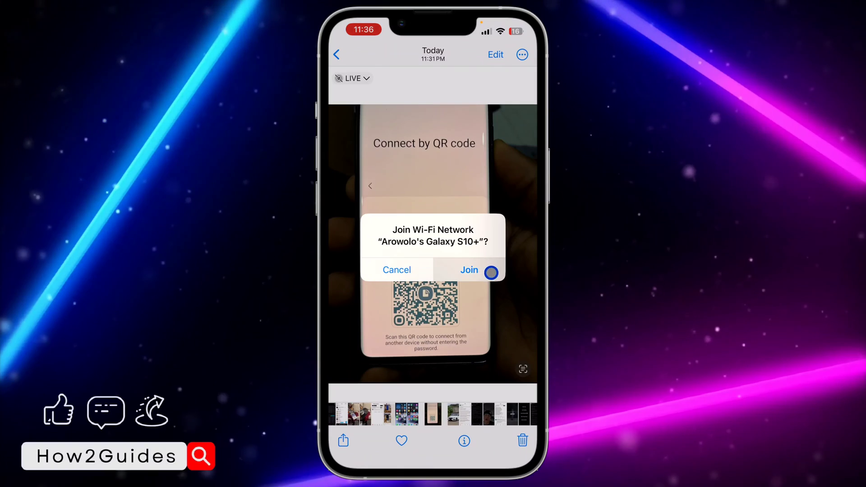
left_click(469, 269)
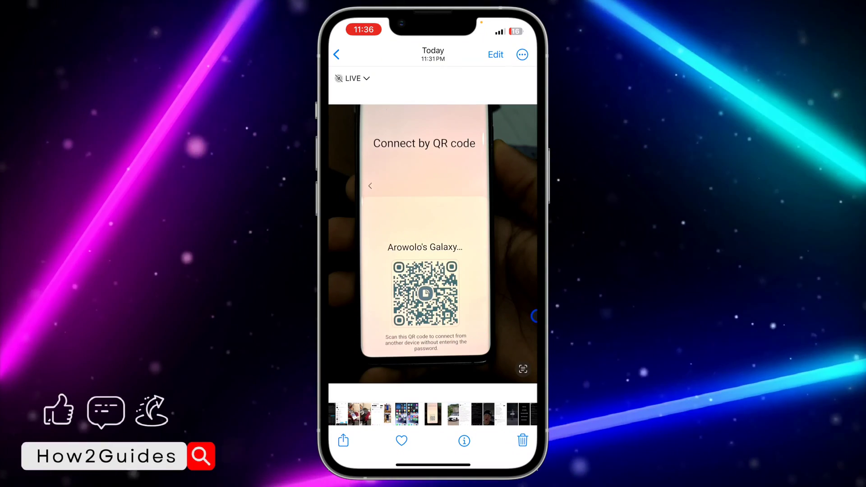
Close Photos and check Wi-Fi shows the Galaxy hotspot network connected.
left_click_drag(433, 465, 433, 305)
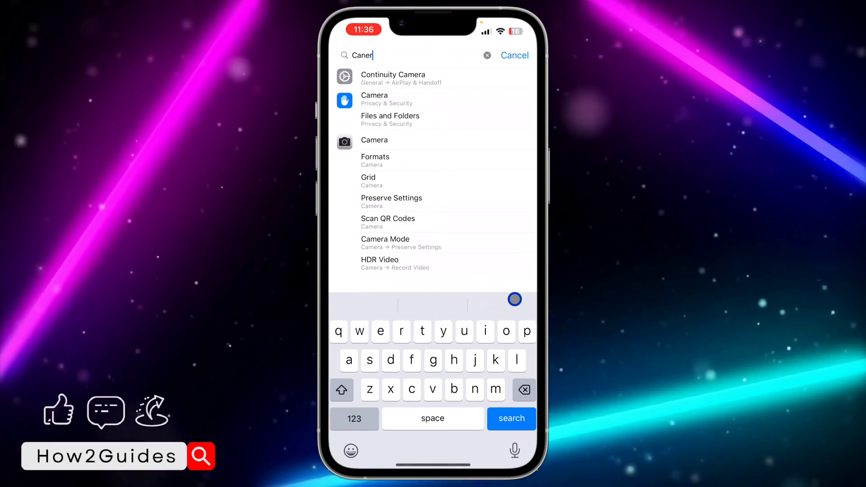
left_click(474, 266)
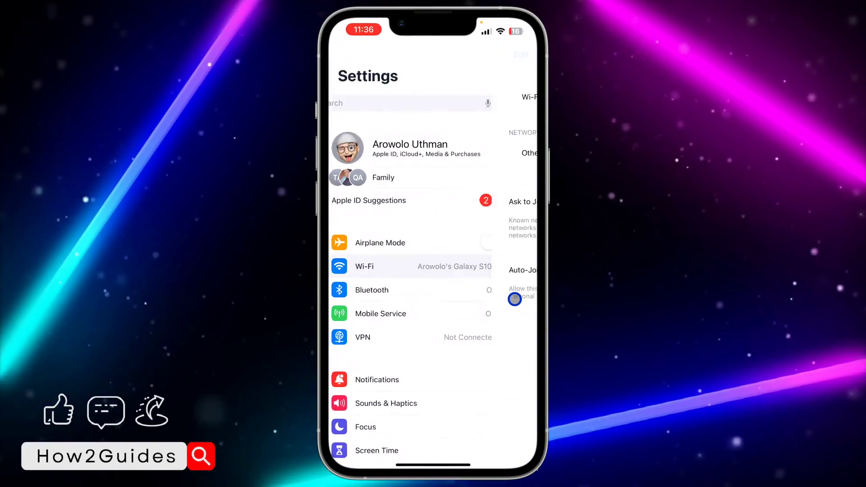